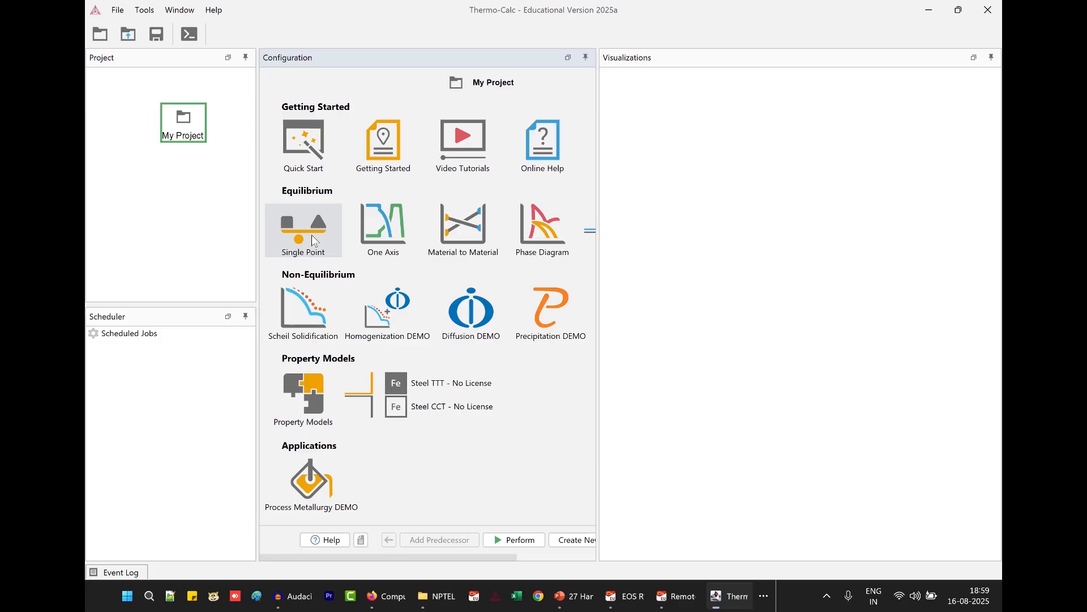
Create a single point equilibrium calculation and define its system with the FEDEMO: Iron Demo Database v4.0 and element Fe.
click(313, 241)
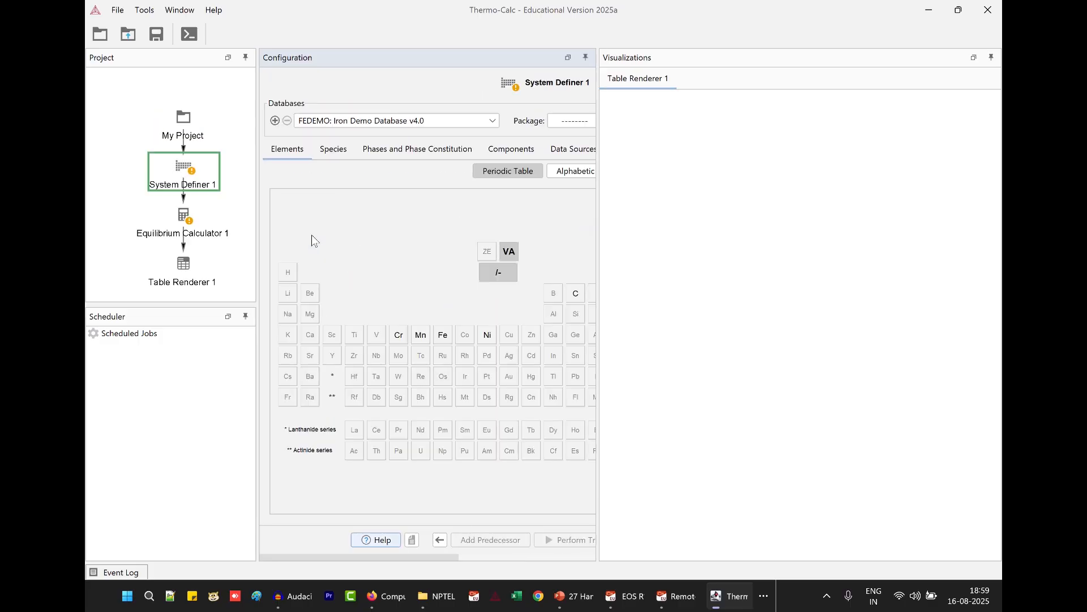
drag(598, 222, 773, 239)
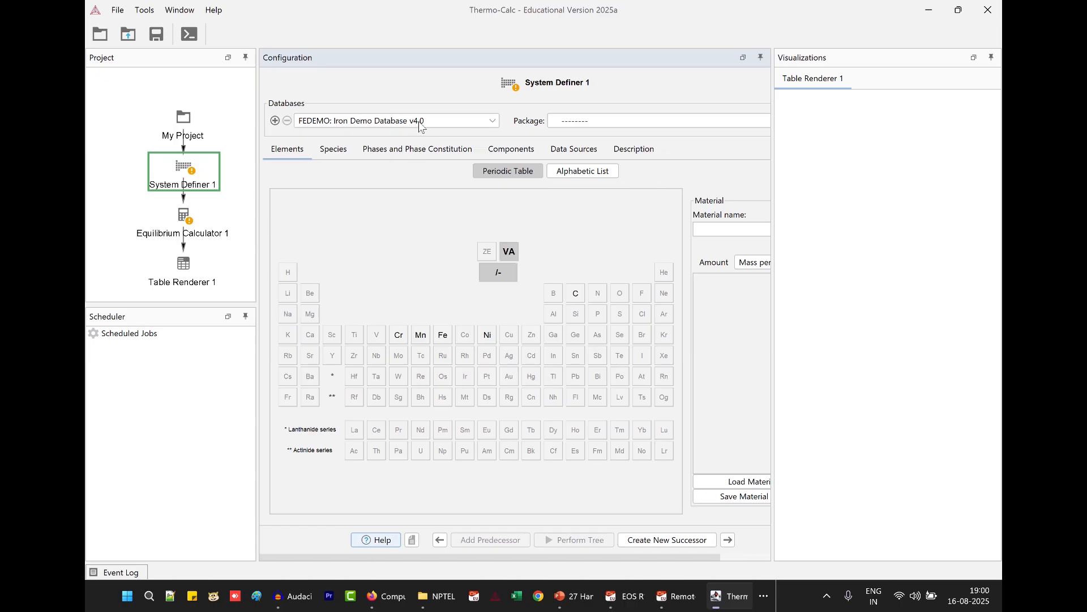
click(493, 122)
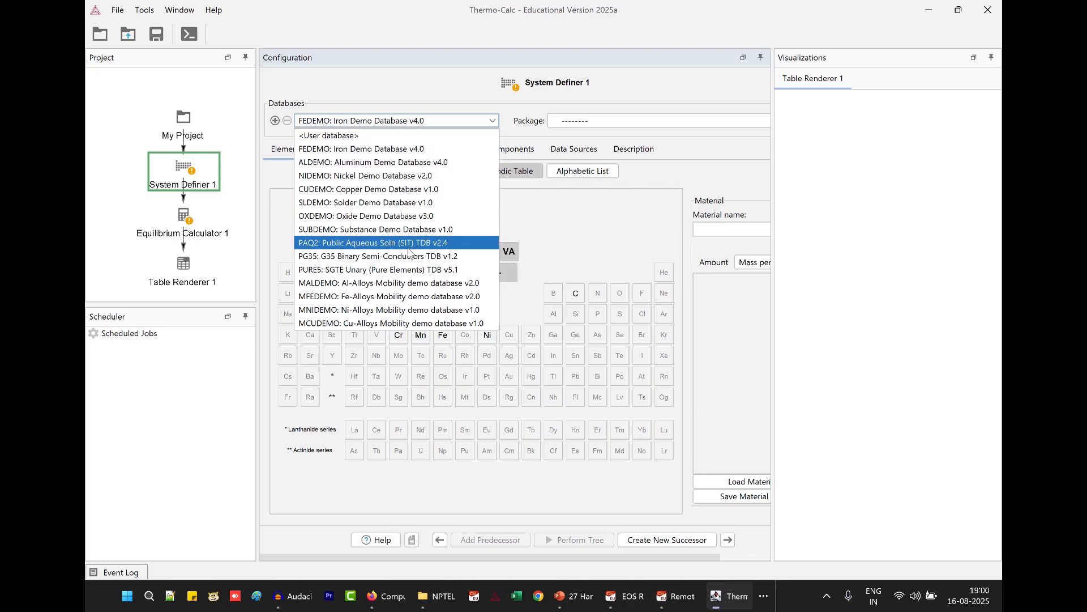
click(434, 148)
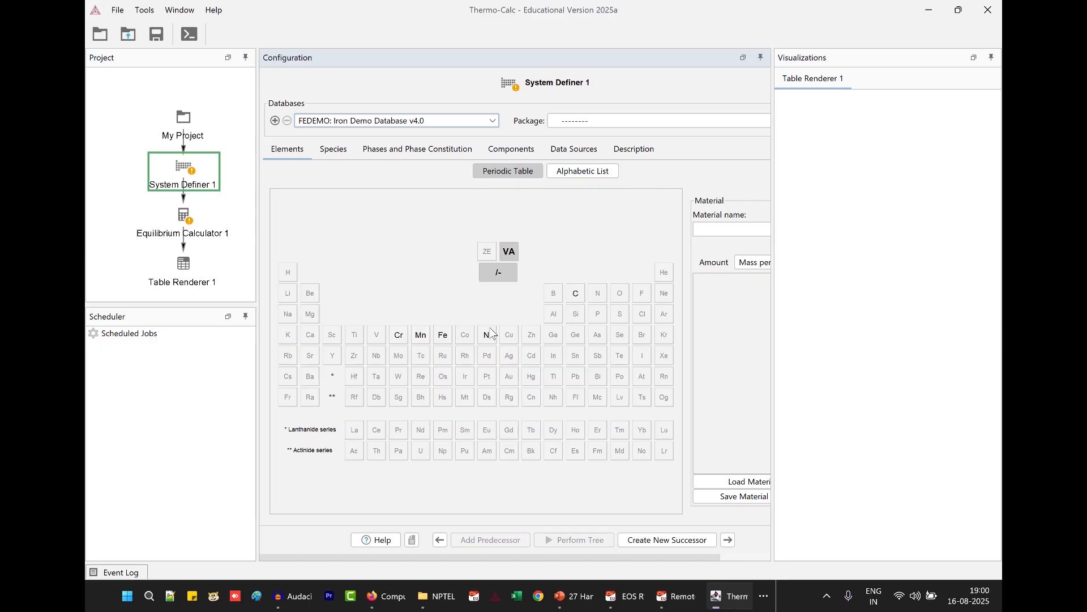
click(444, 336)
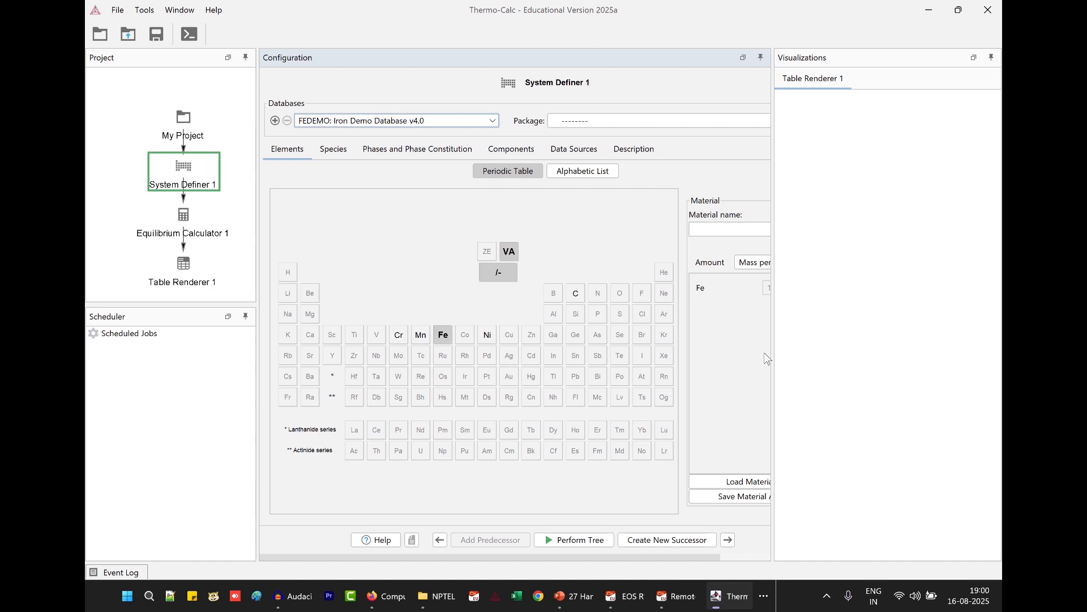
drag(773, 351, 839, 340)
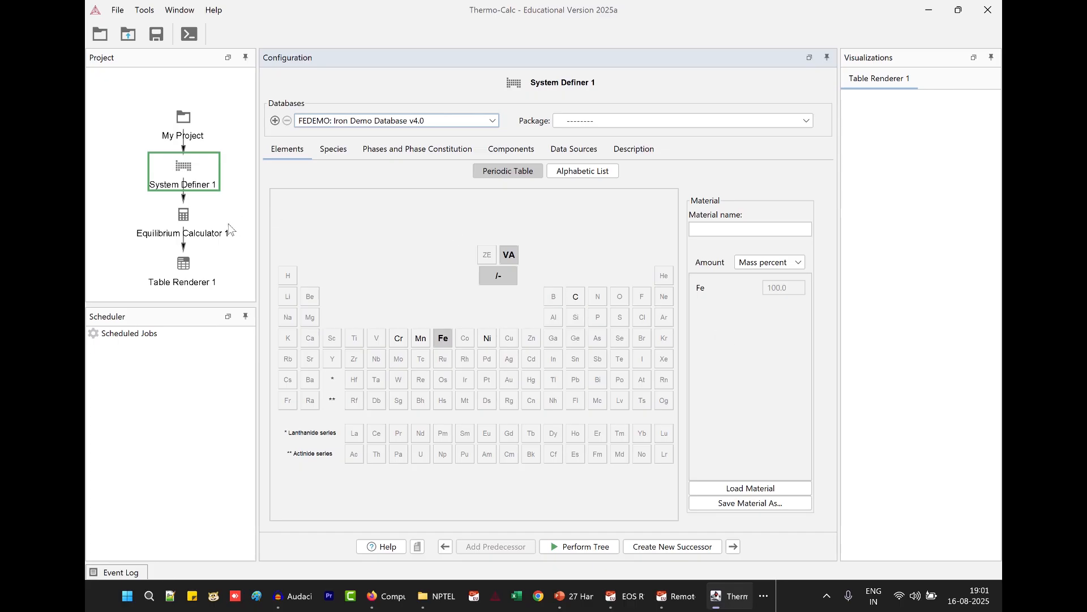
Set the Equilibrium Calculator 1 temperature to 500 Kelvin and perform the calculation.
click(193, 222)
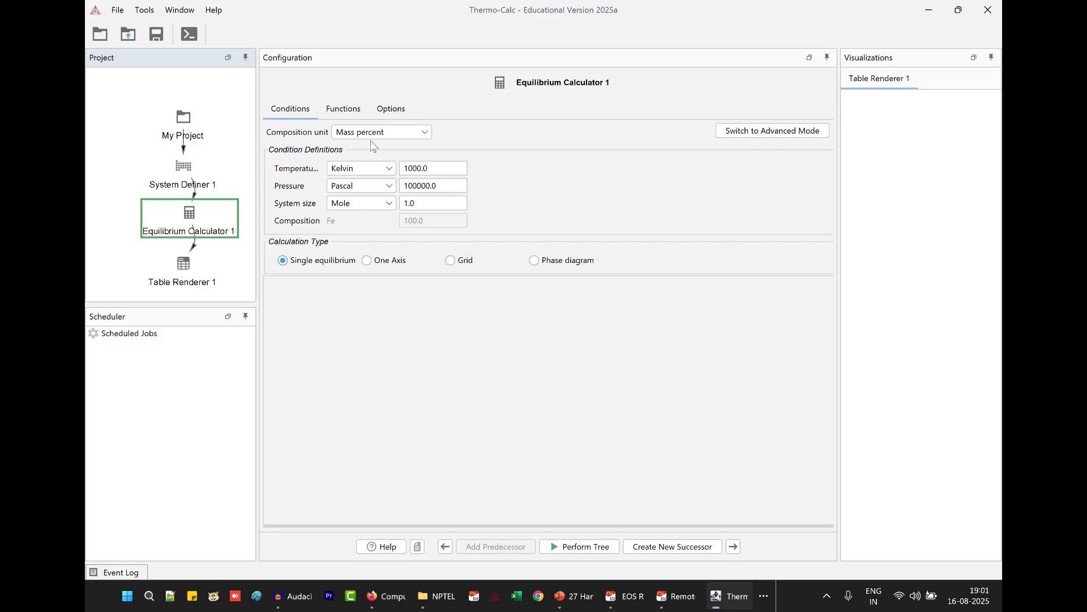
double_click(431, 168)
text(500)
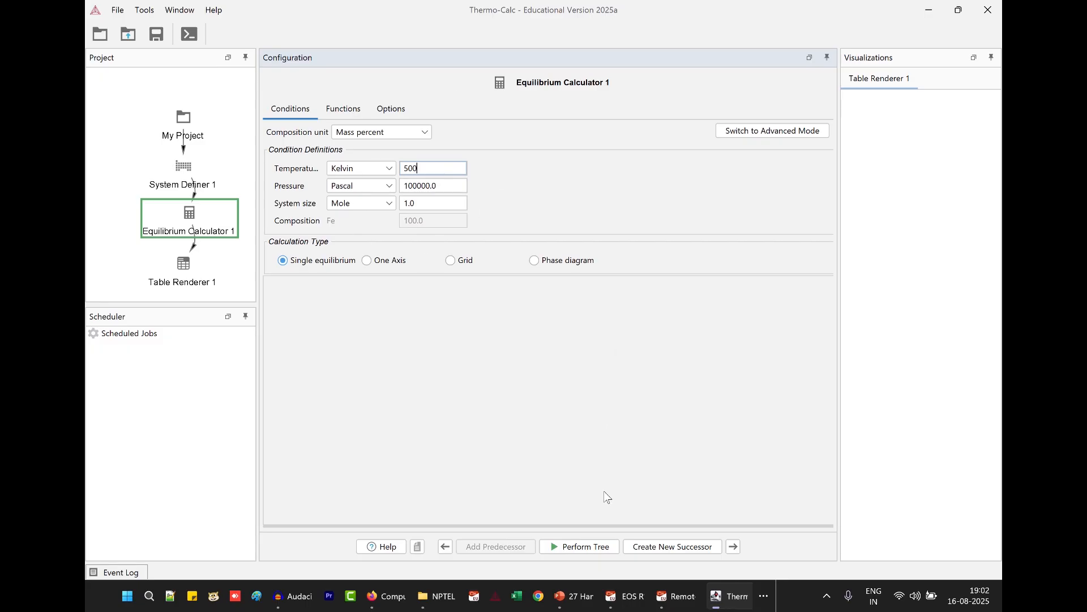
click(582, 552)
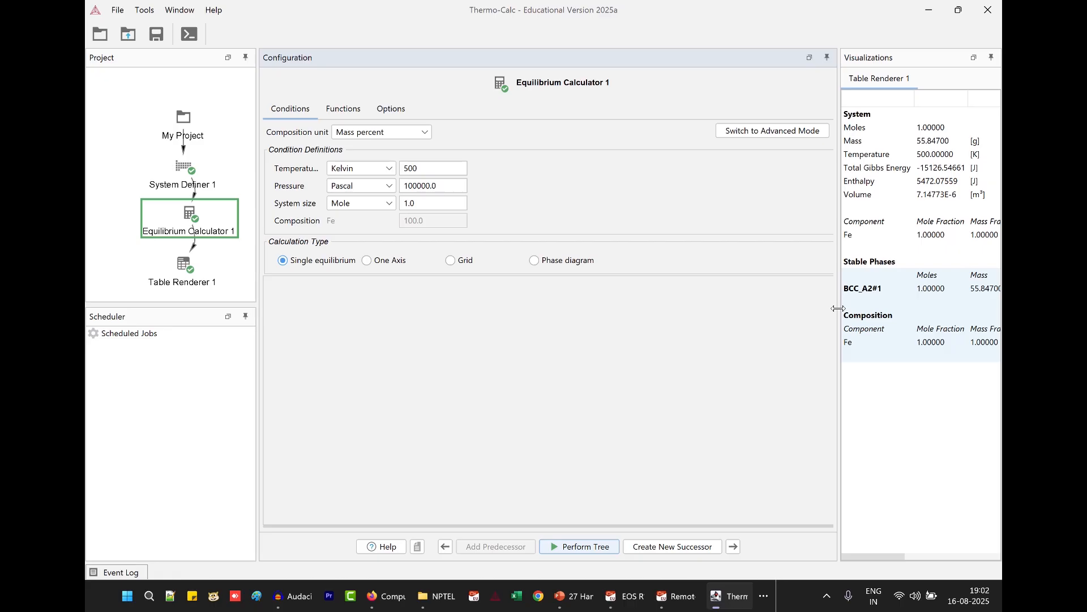
Widen the results area to examine the full equilibrium table and view the Table Renderer 1 settings.
drag(631, 287, 628, 288)
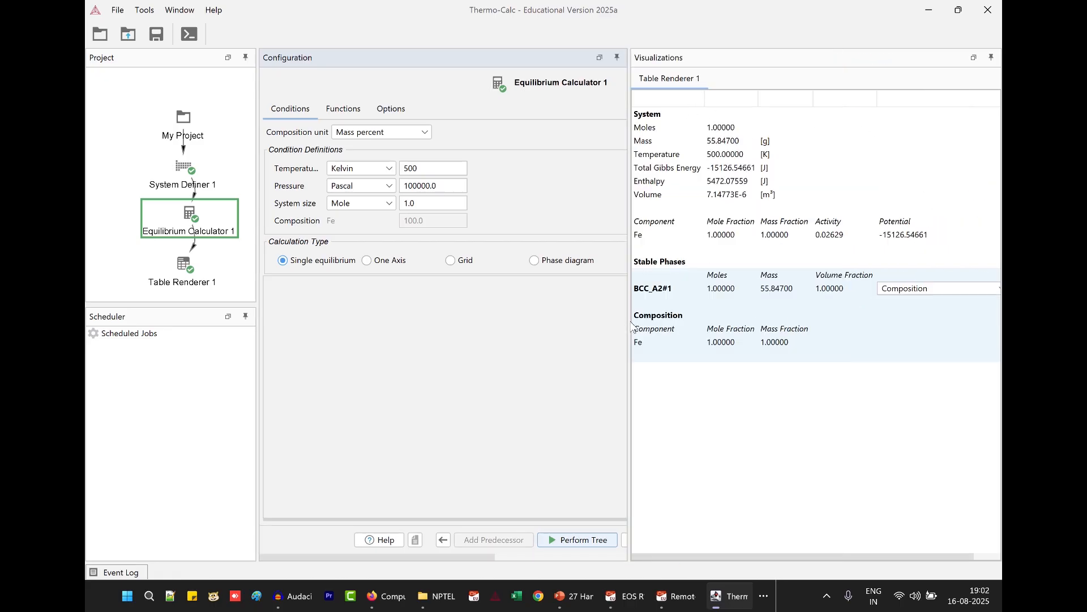
drag(630, 322, 561, 315)
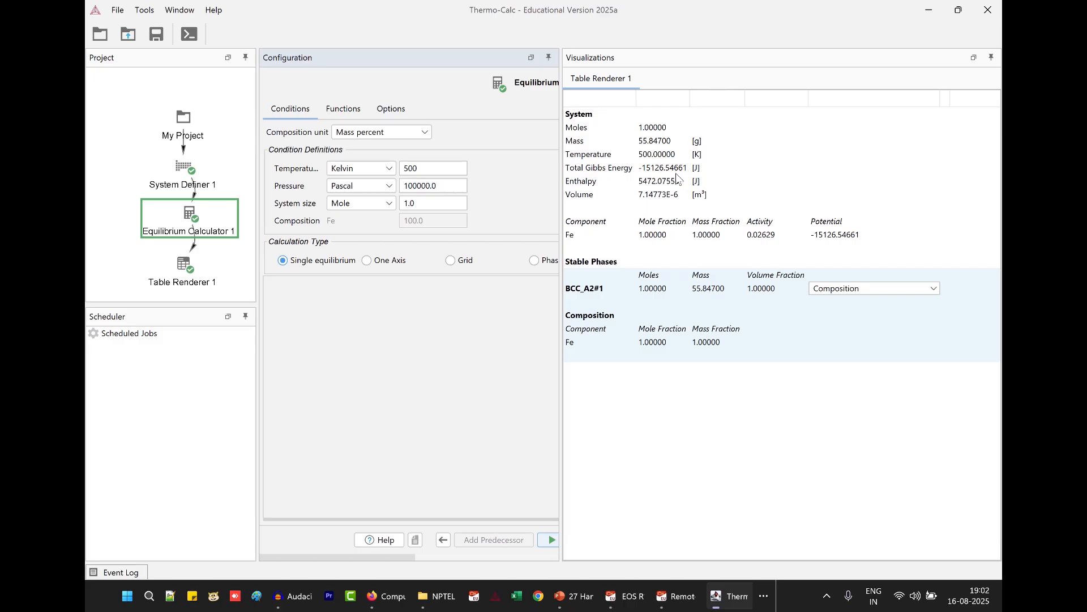
click(176, 276)
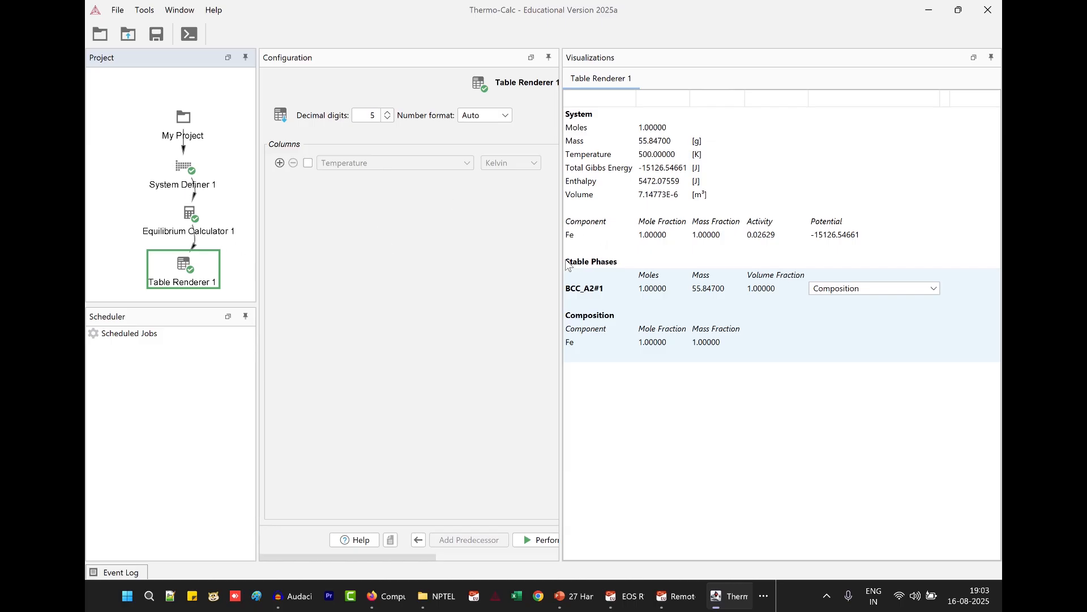
drag(561, 250, 501, 251)
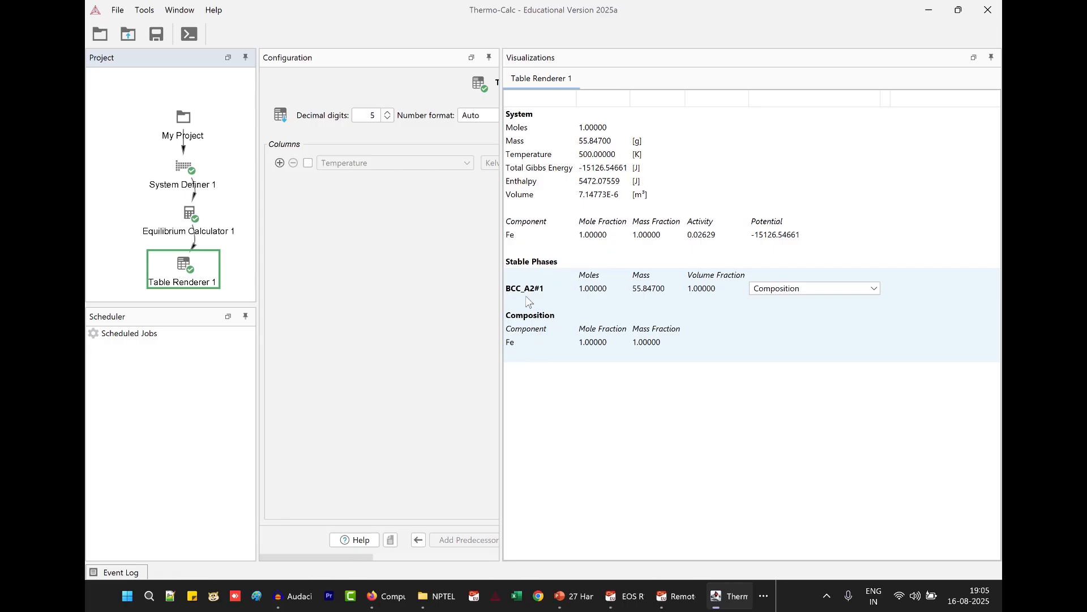
Check the file formats available for saving the results table, and leave without saving.
right_click(681, 309)
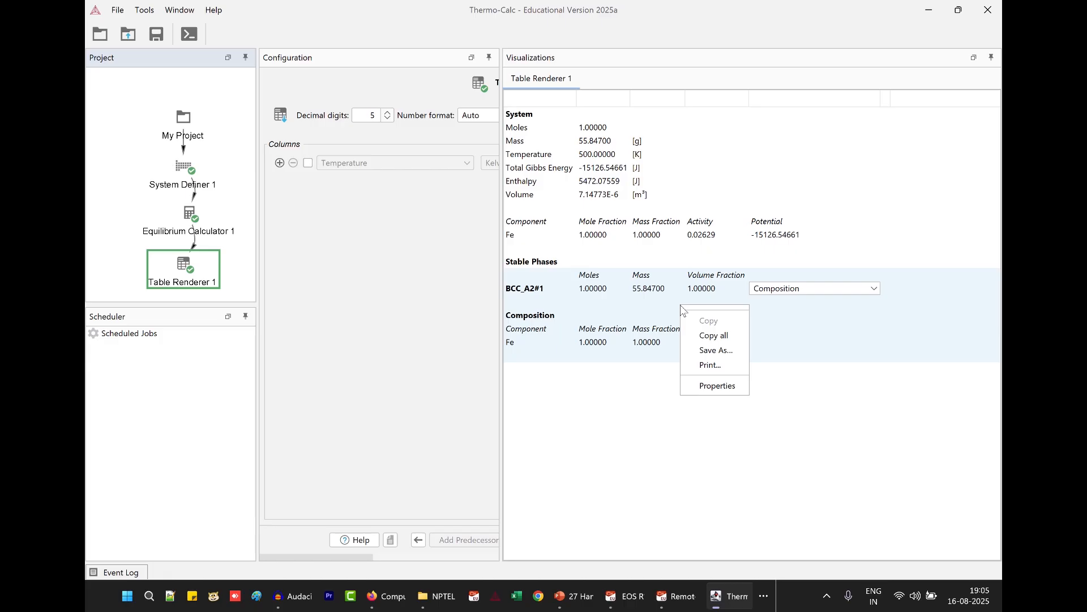
click(719, 351)
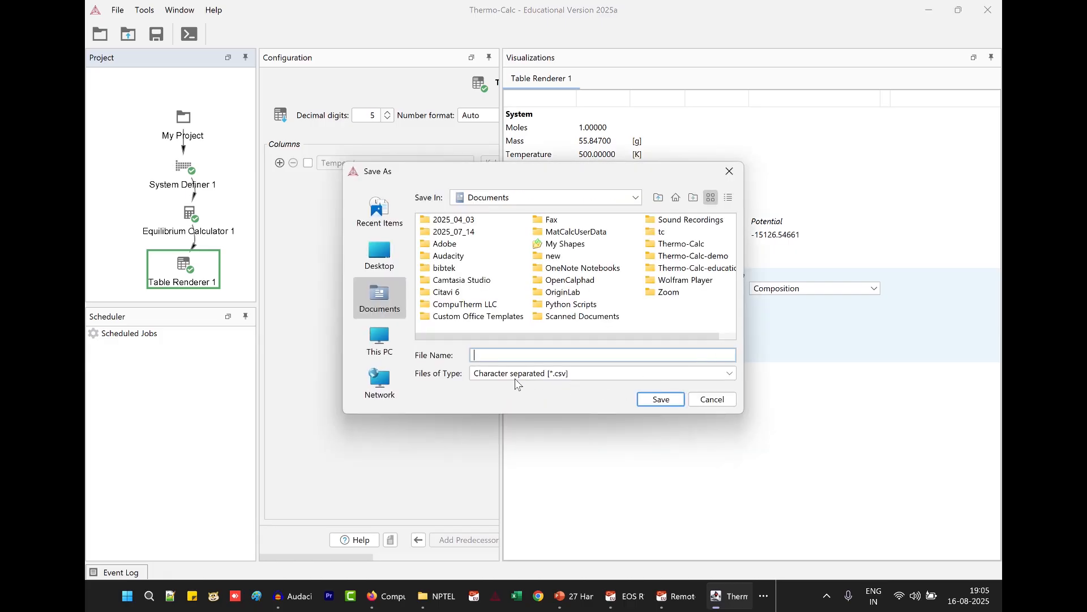
click(580, 375)
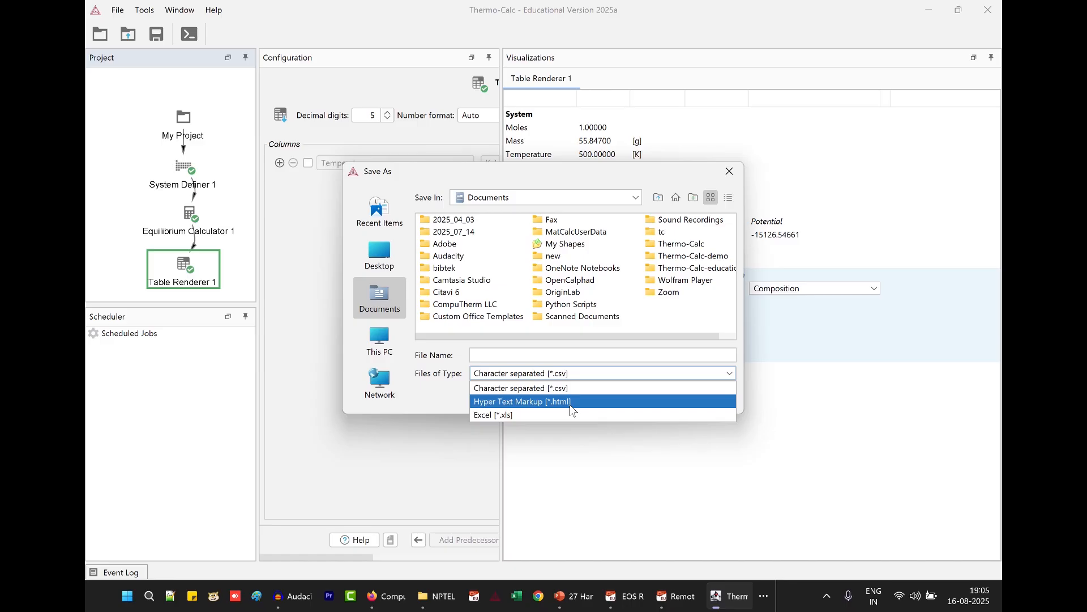
click(500, 354)
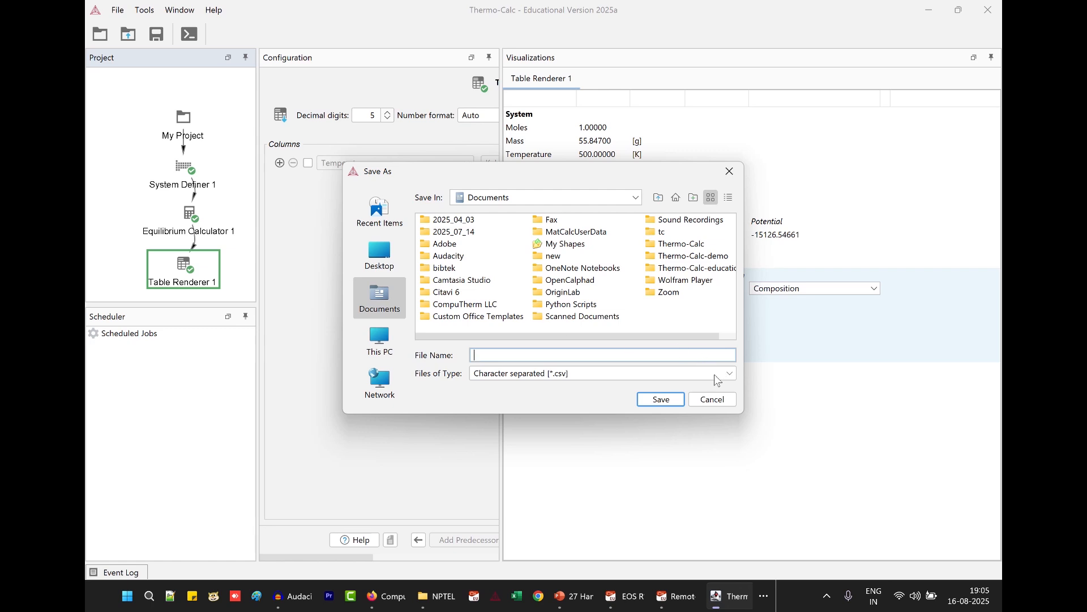
click(713, 400)
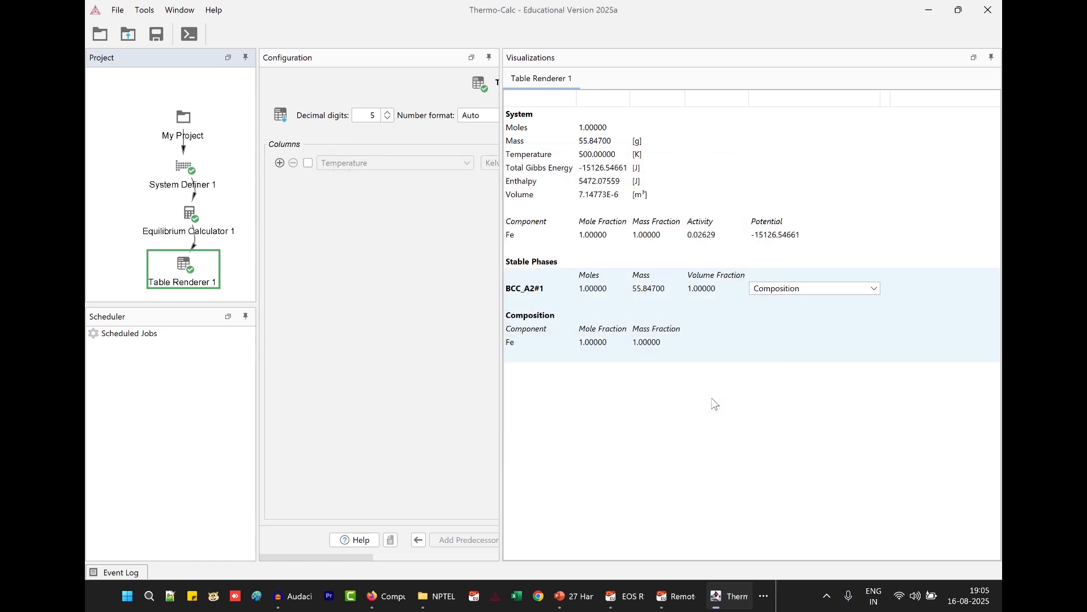
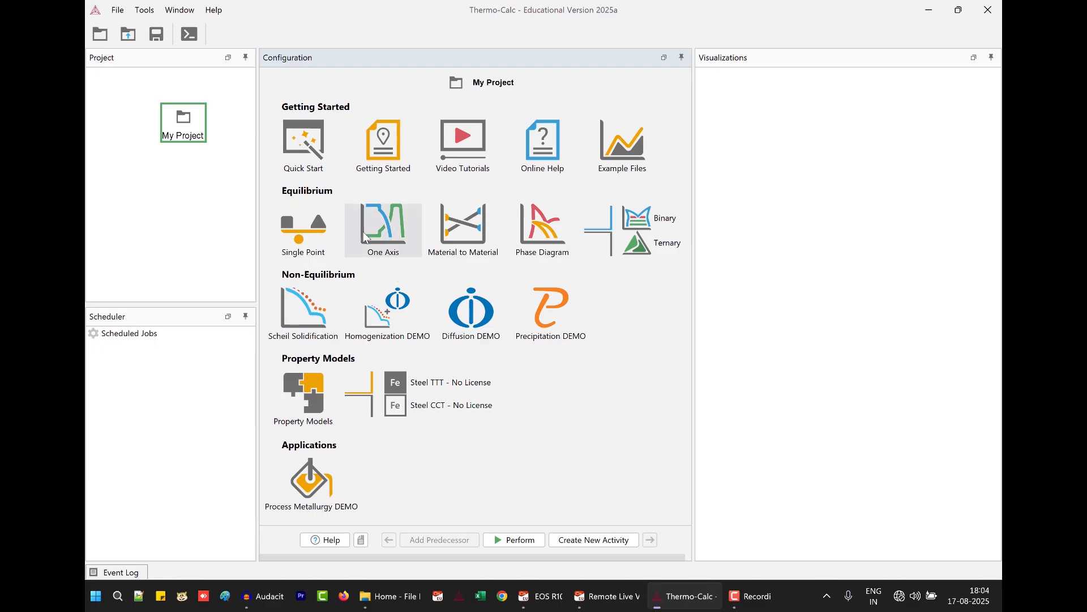
Create a new single point equilibrium calculation and define its system with elements Fe and Cr from the FEDEMO database.
click(309, 228)
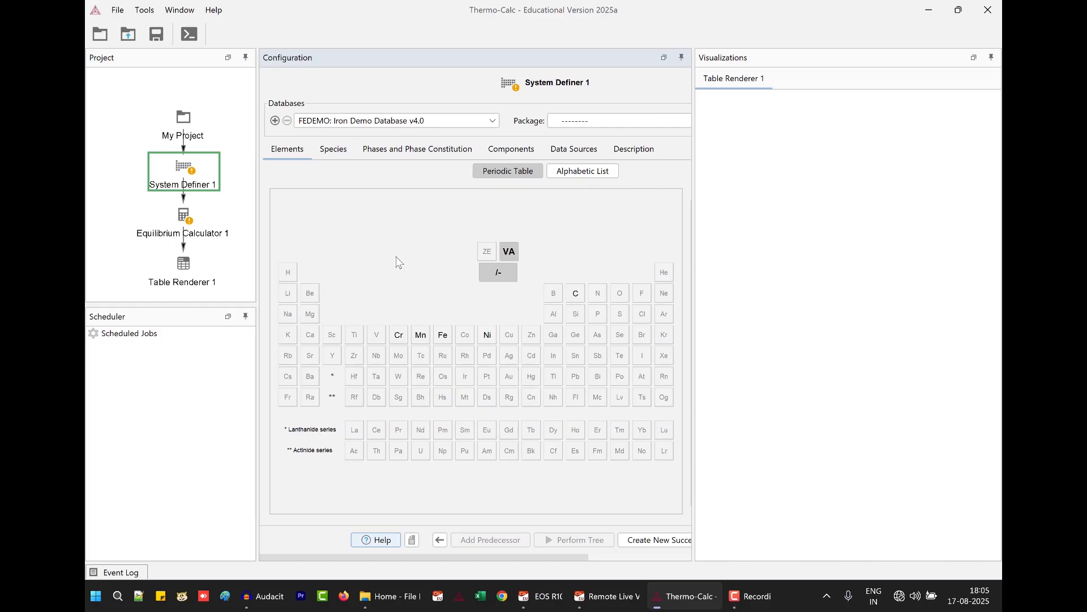
click(442, 336)
click(398, 336)
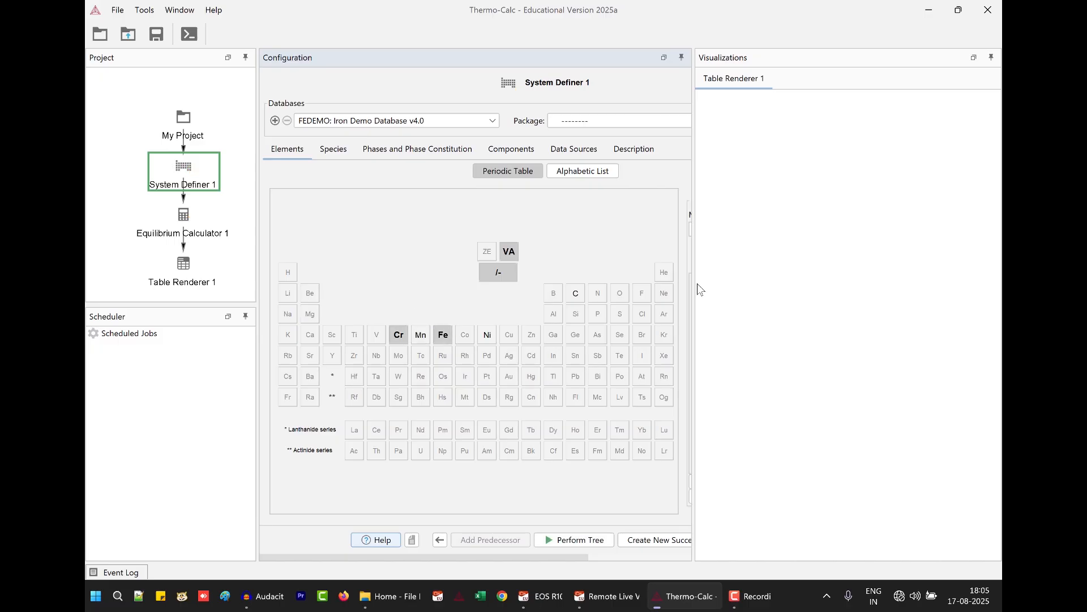
drag(693, 291, 801, 286)
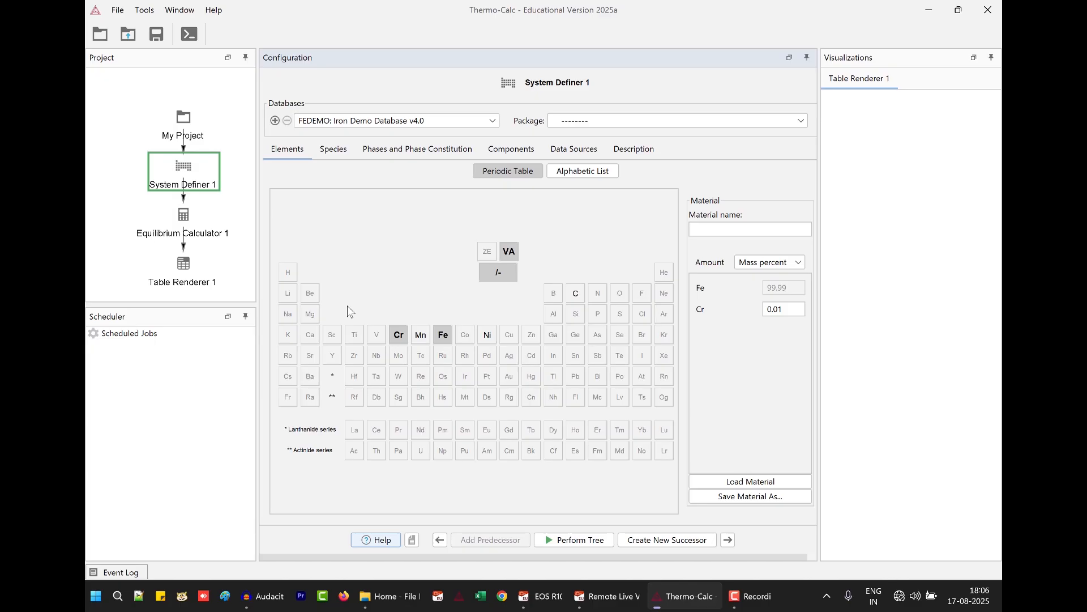
Set the Cr composition in Equilibrium Calculator 1 to 45 mass percent.
click(187, 223)
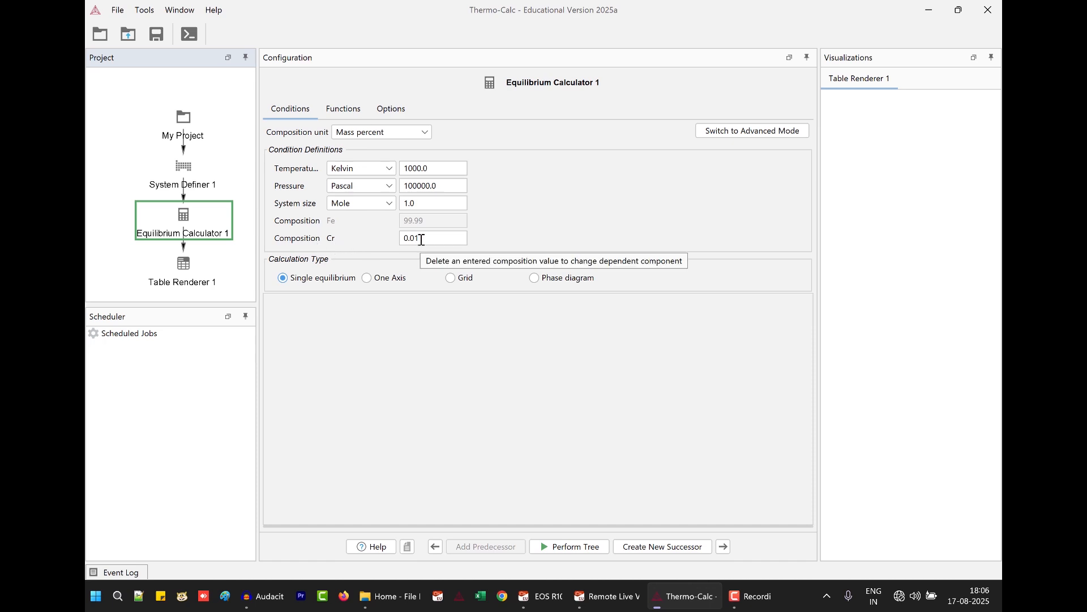
click(403, 238)
drag(380, 235, 443, 233)
text(45)
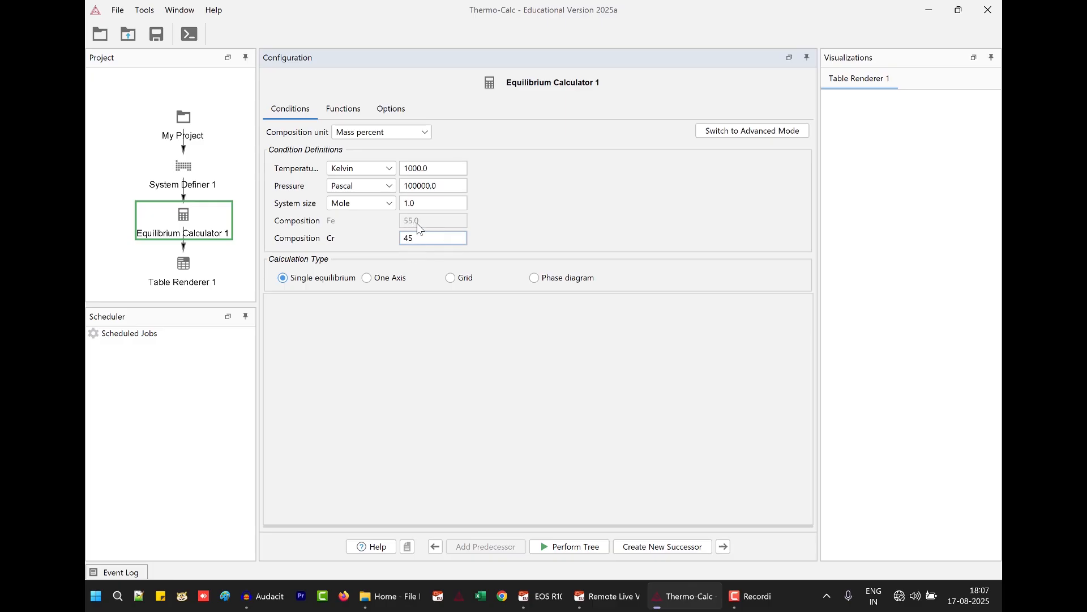
Set the equilibrium temperature to 1200 Kelvin, perform the calculation, and widen the results area to show the full table.
click(441, 167)
text(1200)
click(569, 548)
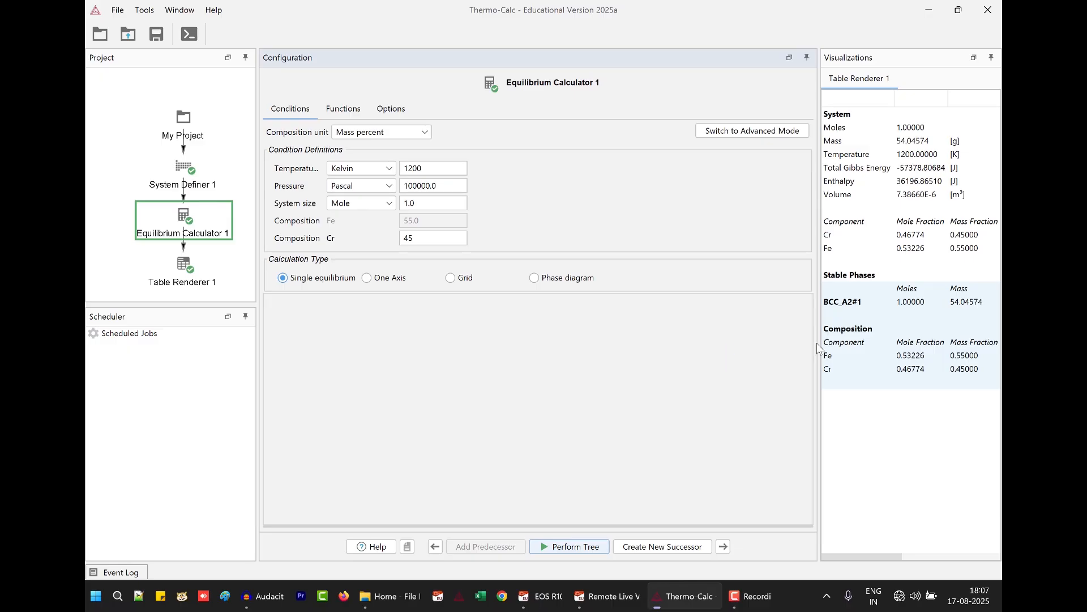
drag(815, 343, 618, 317)
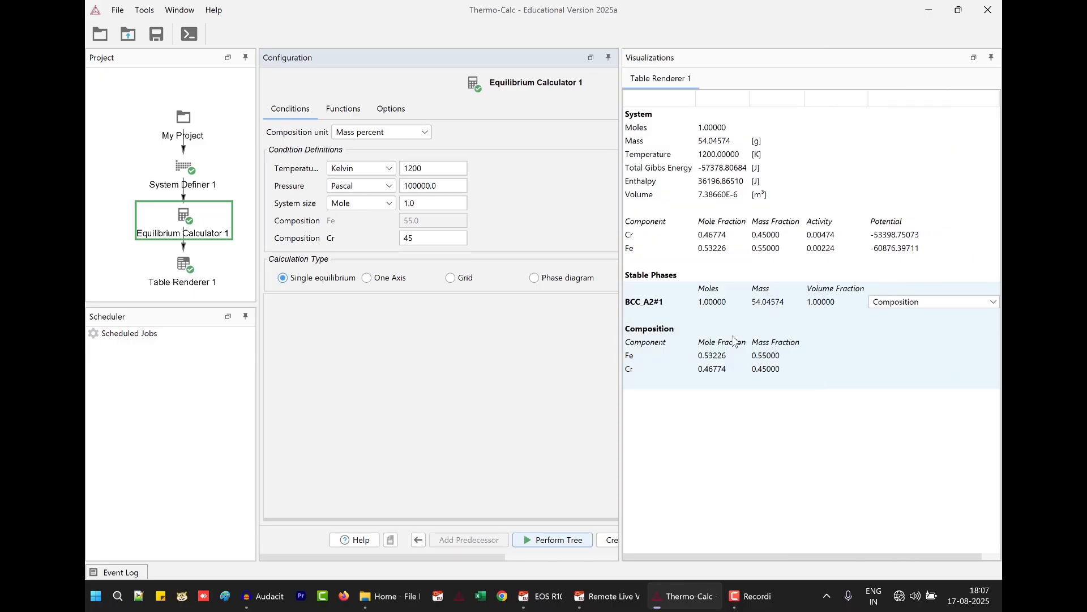